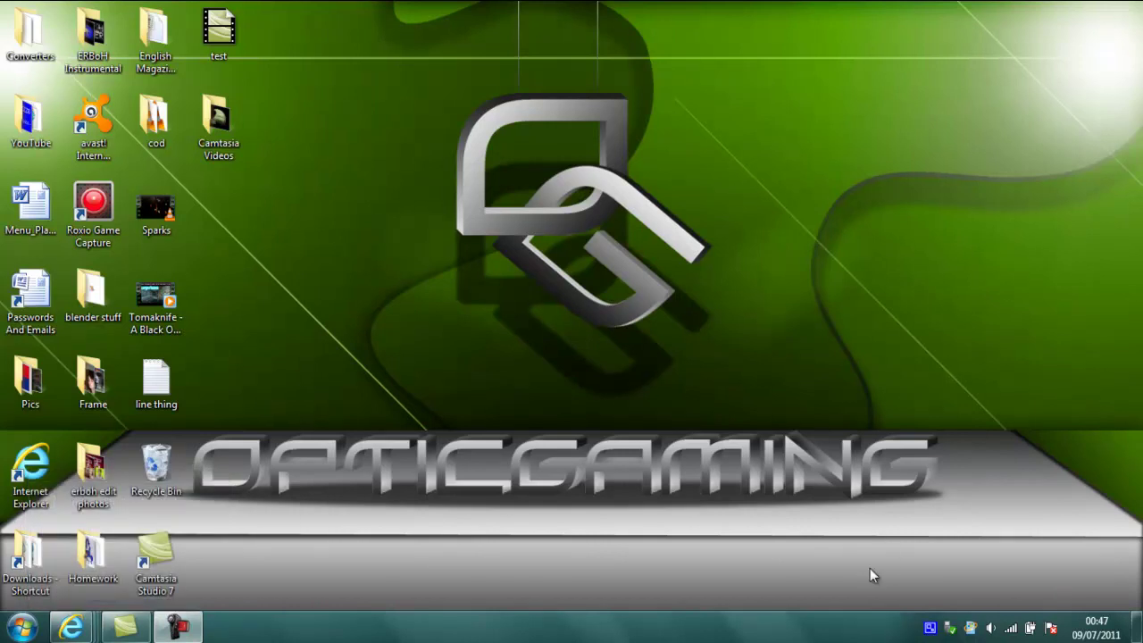
- Open CamStudio's main window from the tray and browse its record and region menus
{"action": "right_click", "coordinate": [929, 628]}
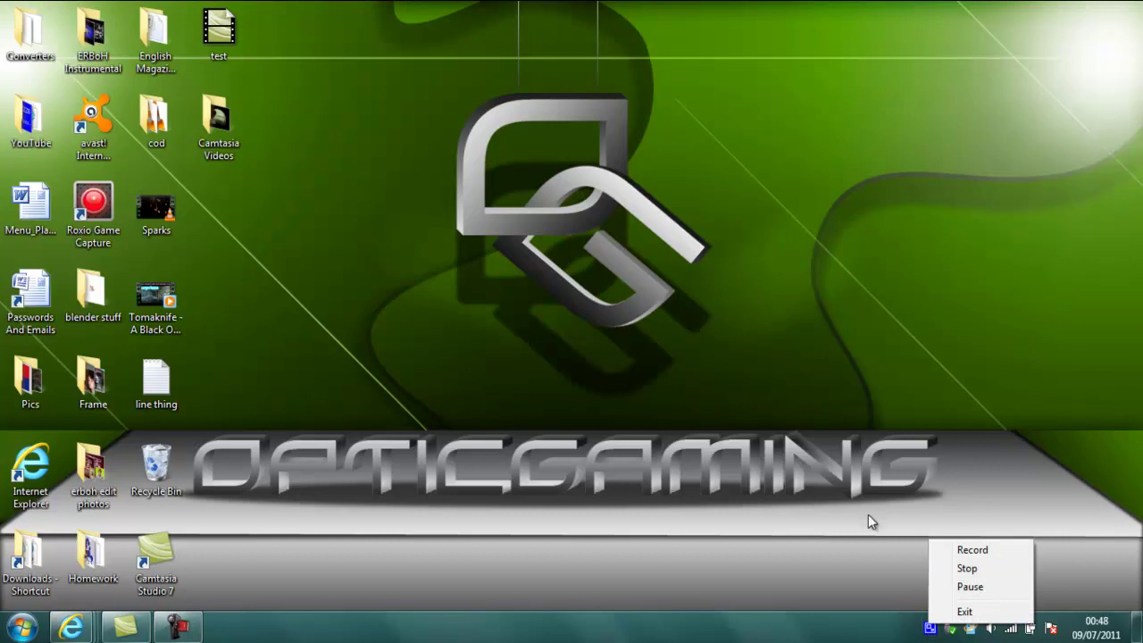
{"action": "left_click", "coordinate": [929, 628]}
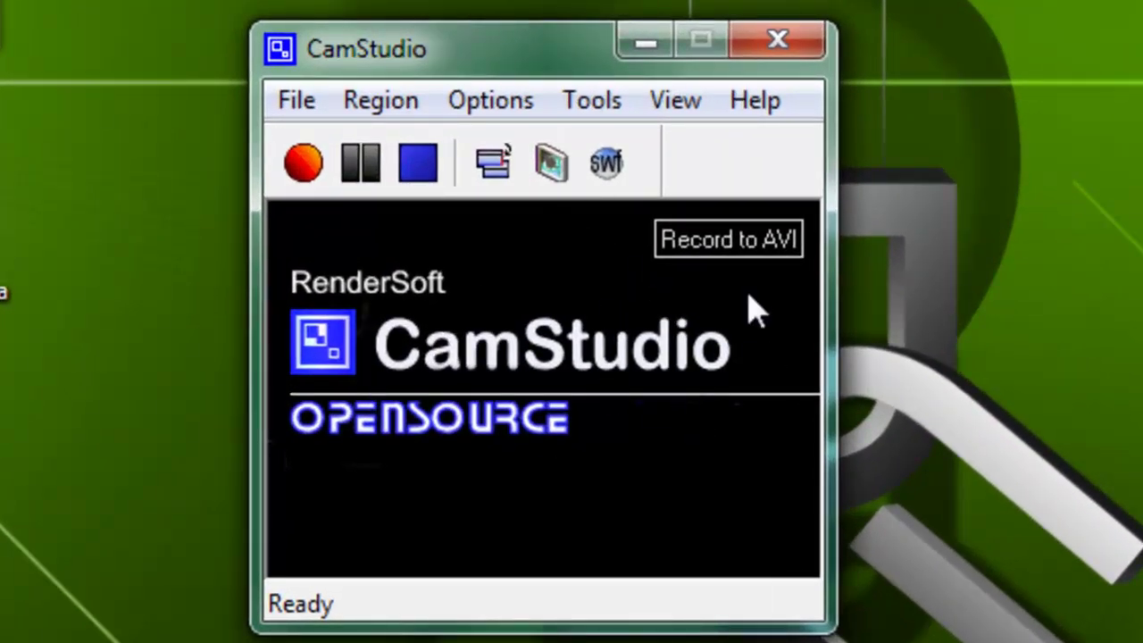
{"action": "left_click", "coordinate": [327, 109]}
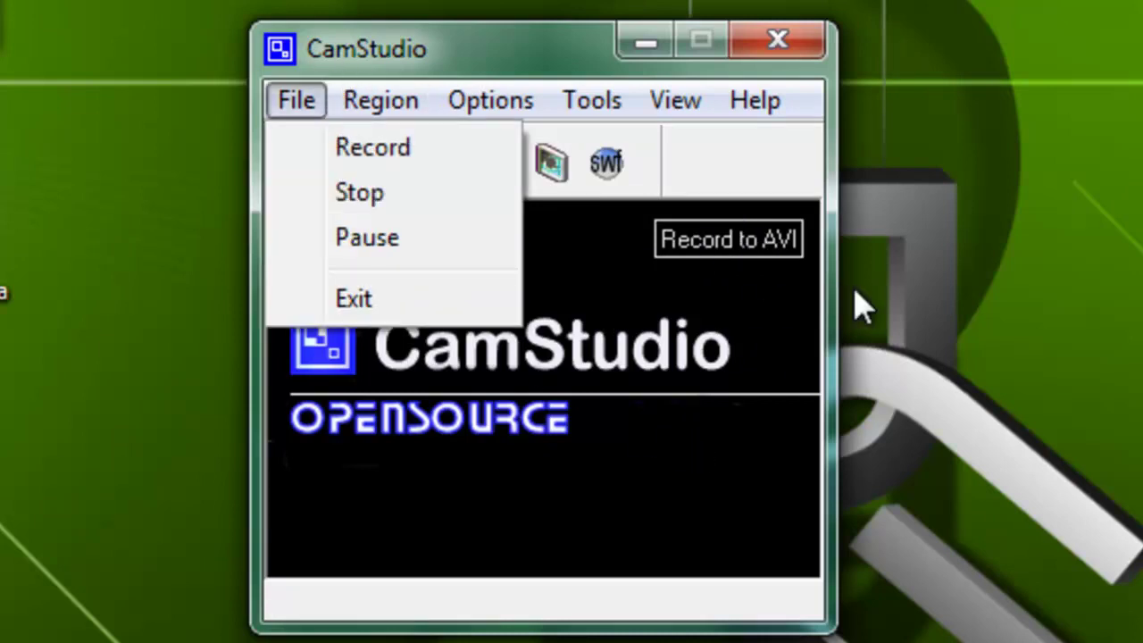
{"action": "left_click", "coordinate": [926, 306]}
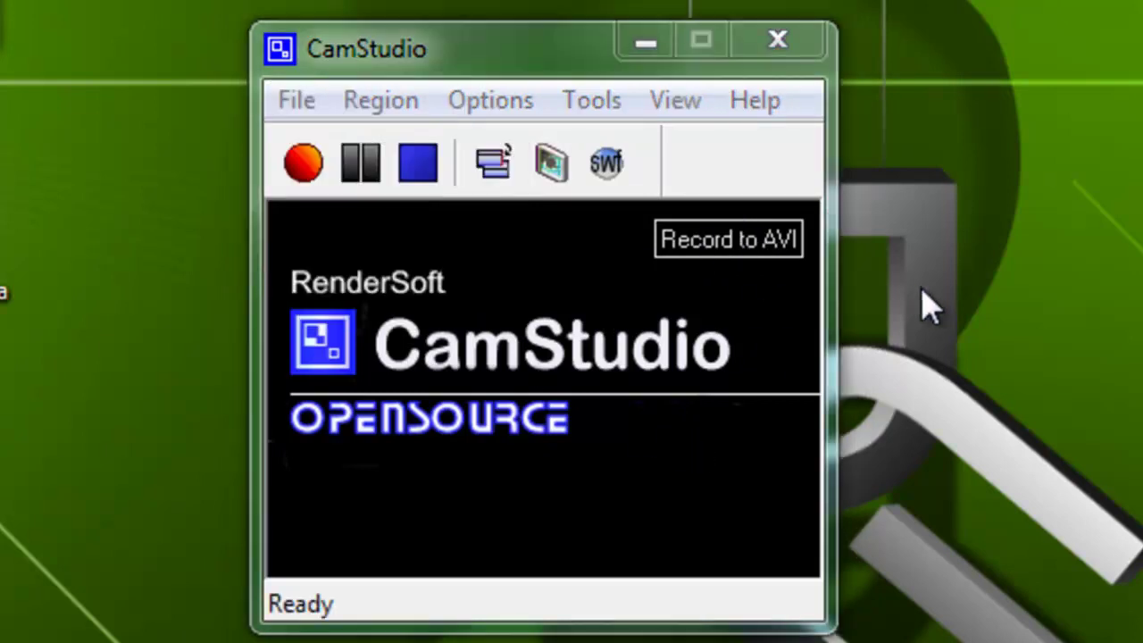
{"action": "left_click", "coordinate": [418, 58]}
{"action": "left_click", "coordinate": [401, 86]}
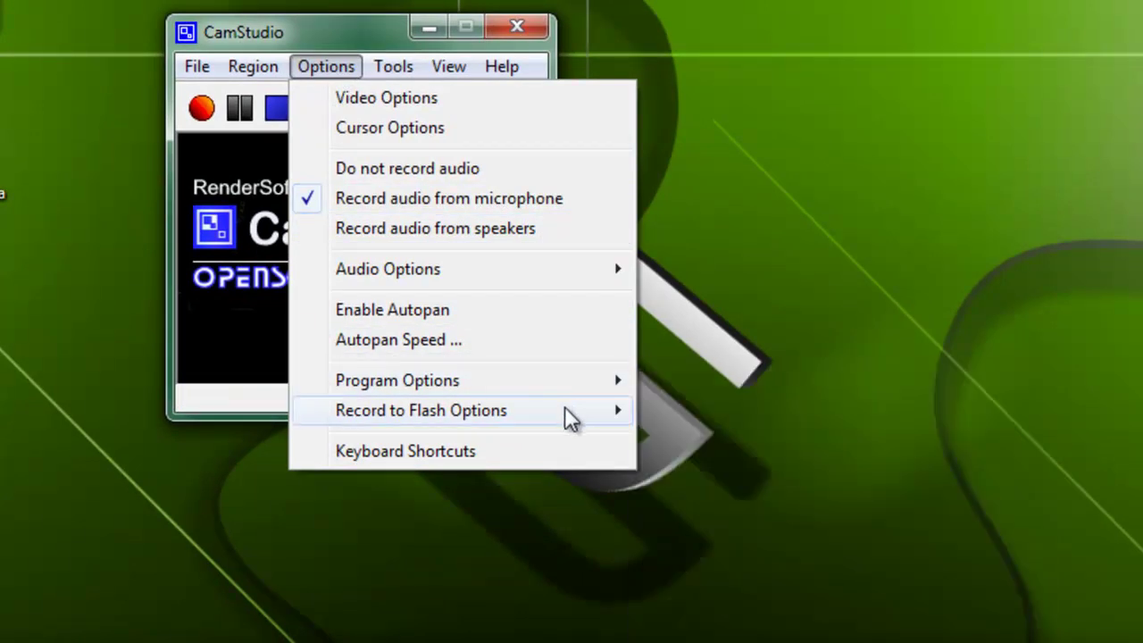
{"action": "mouse_move", "coordinate": [591, 100]}
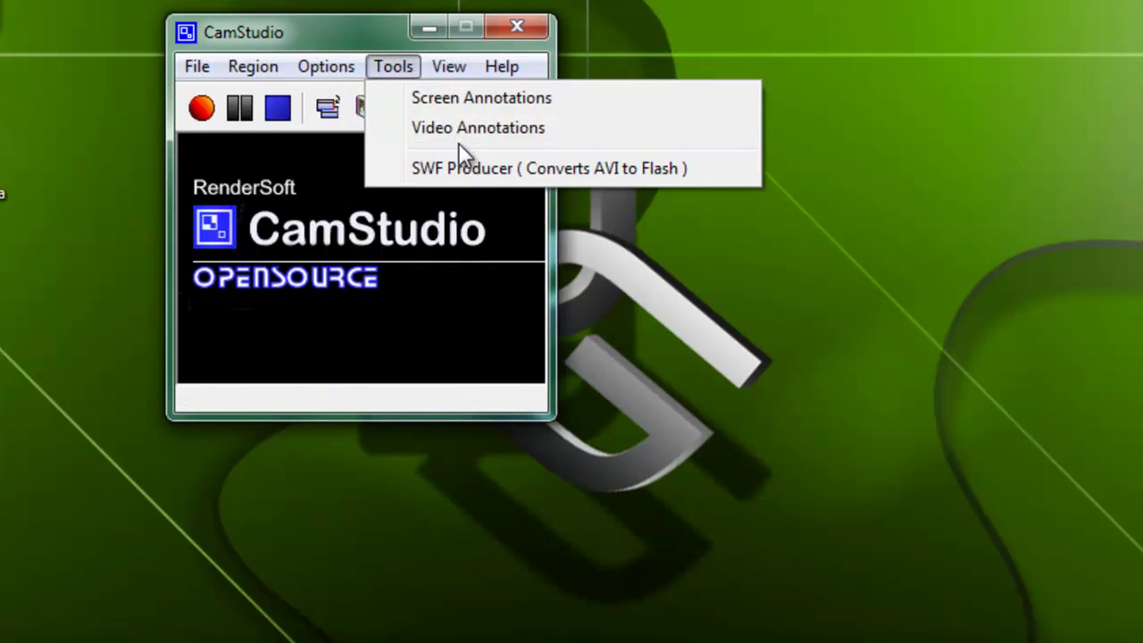
- Dismiss the webcam-not-detected warning, review the Tools and Help menus, and close CamStudio
{"action": "left_click", "coordinate": [470, 139]}
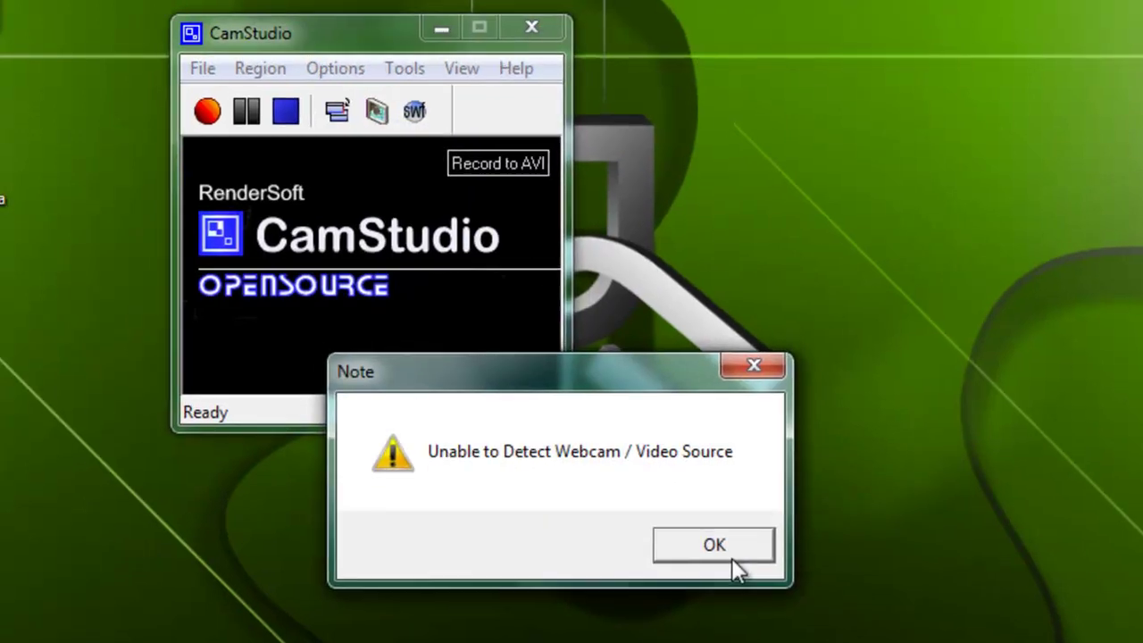
{"action": "left_click", "coordinate": [706, 536]}
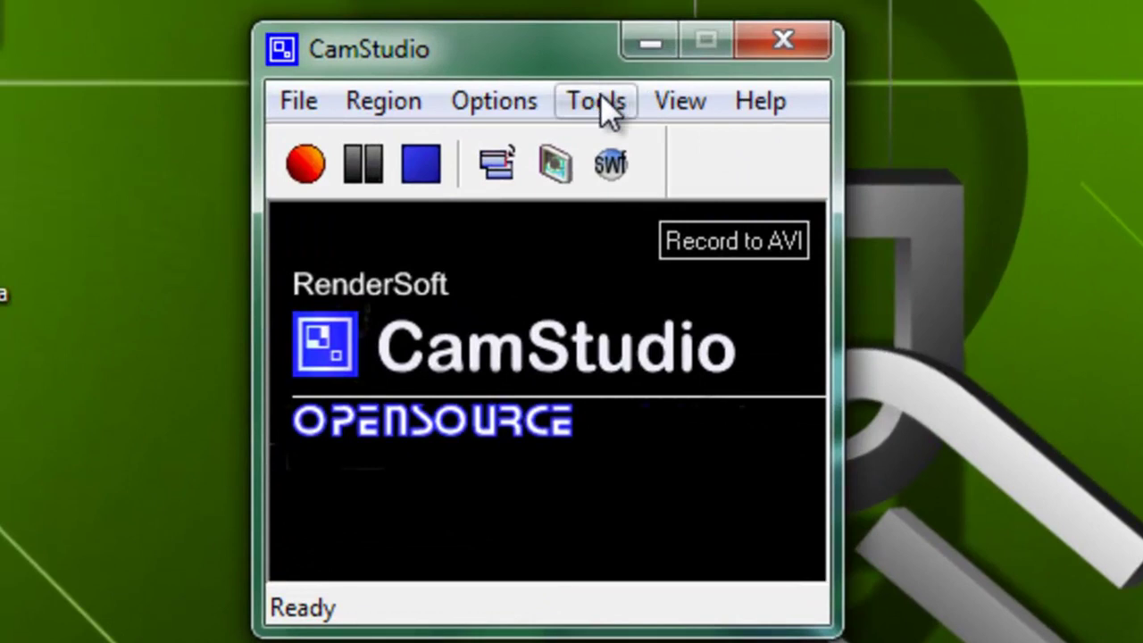
{"action": "left_click", "coordinate": [509, 102]}
{"action": "mouse_move", "coordinate": [596, 101]}
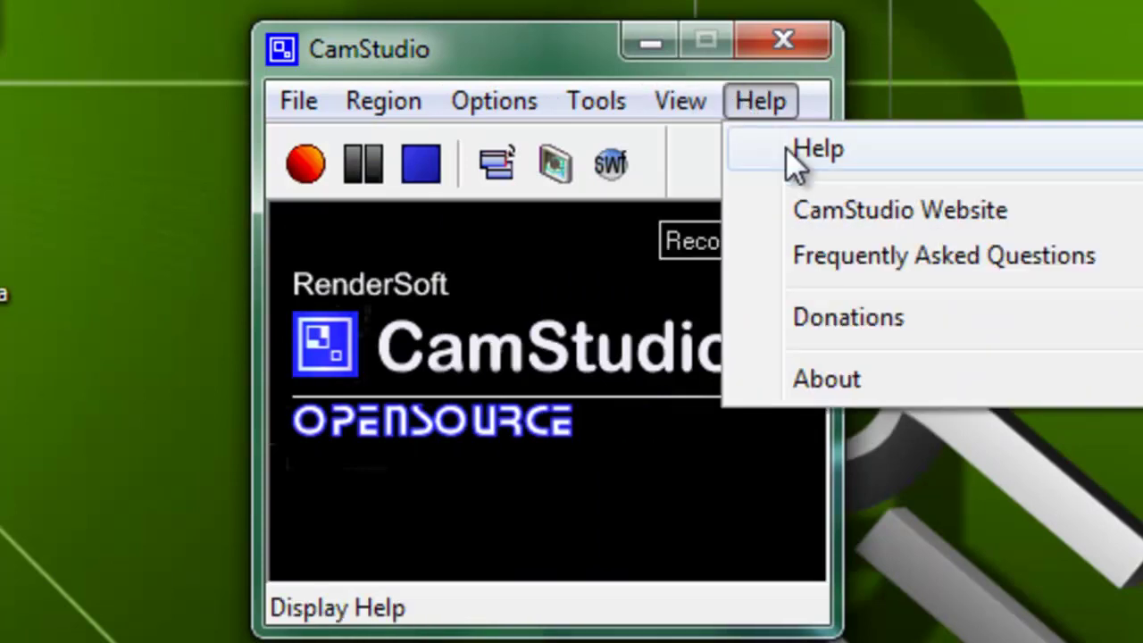
{"action": "mouse_move", "coordinate": [760, 101]}
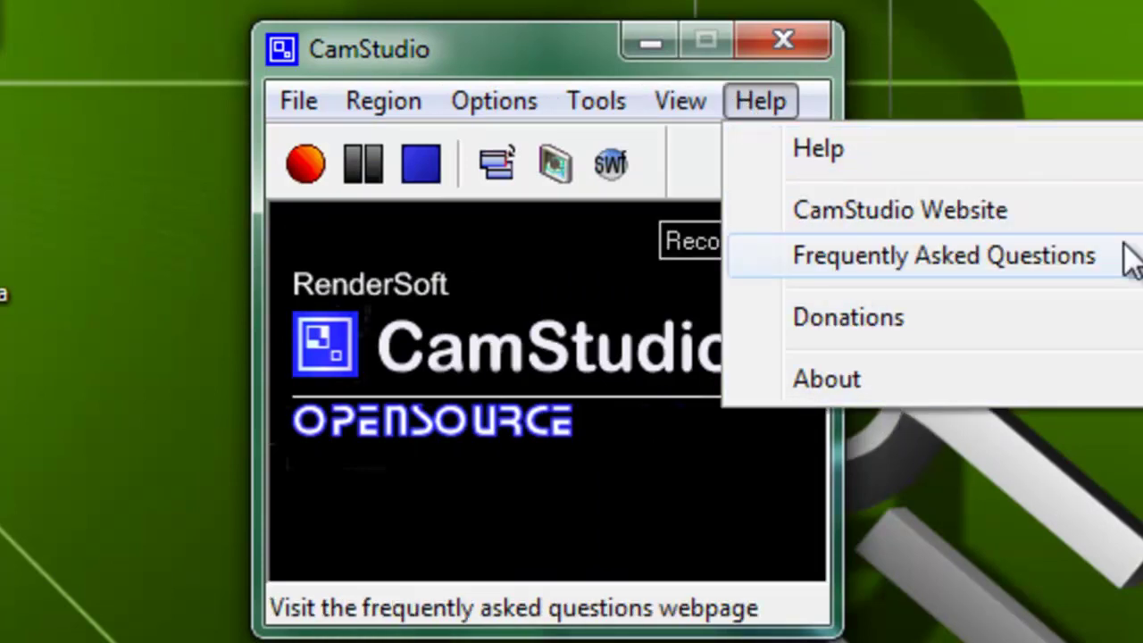
{"action": "left_click", "coordinate": [884, 536]}
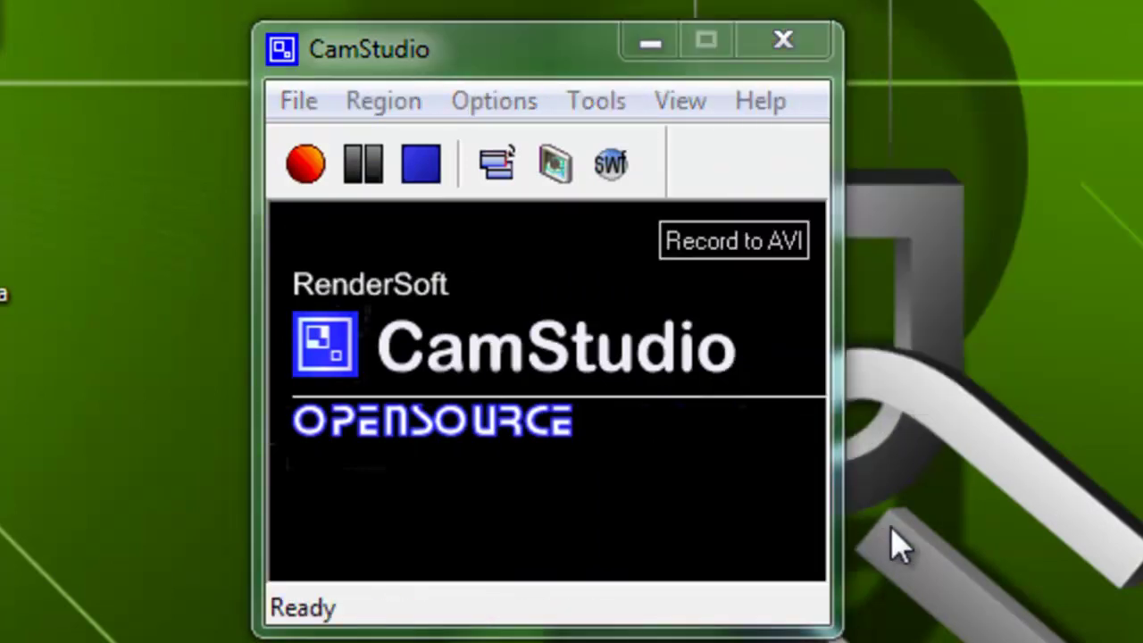
{"action": "left_click", "coordinate": [784, 45]}
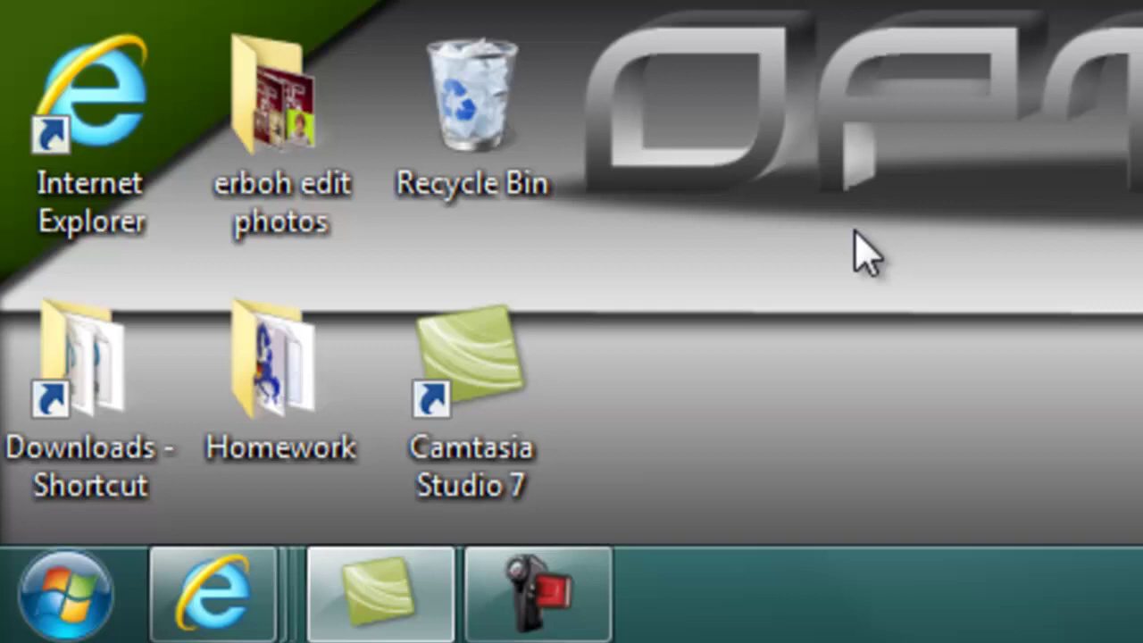
- Restore the Camtasia Studio window from its taskbar button
{"action": "left_click", "coordinate": [390, 580]}
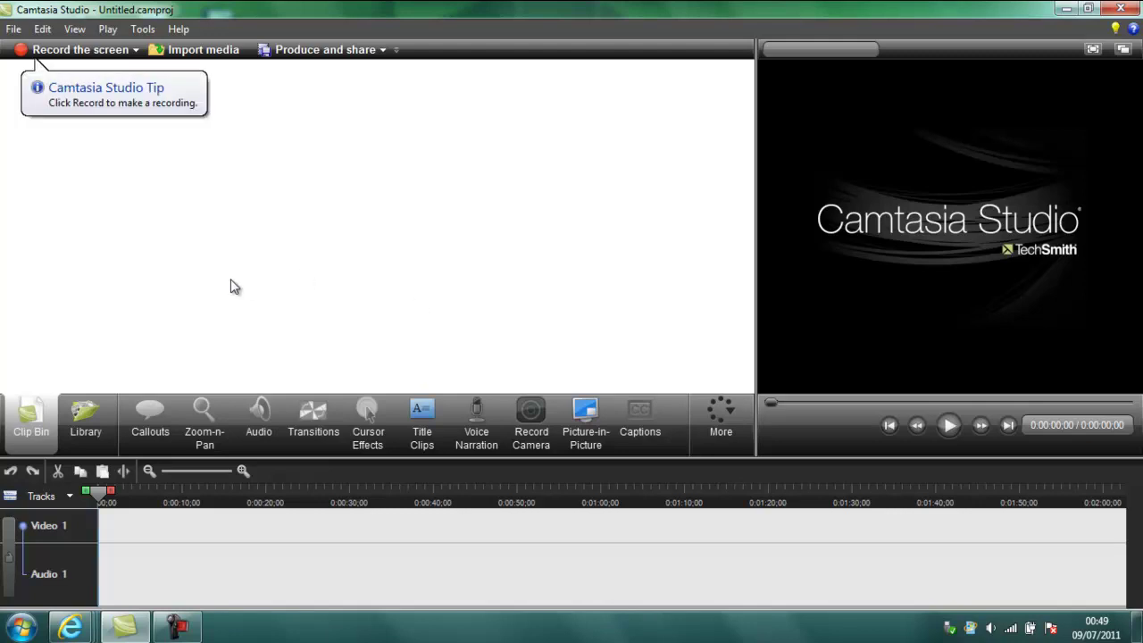
- View the Zoom-n-Pan help, then switch to the Library of ready-made media
{"action": "left_click", "coordinate": [211, 442]}
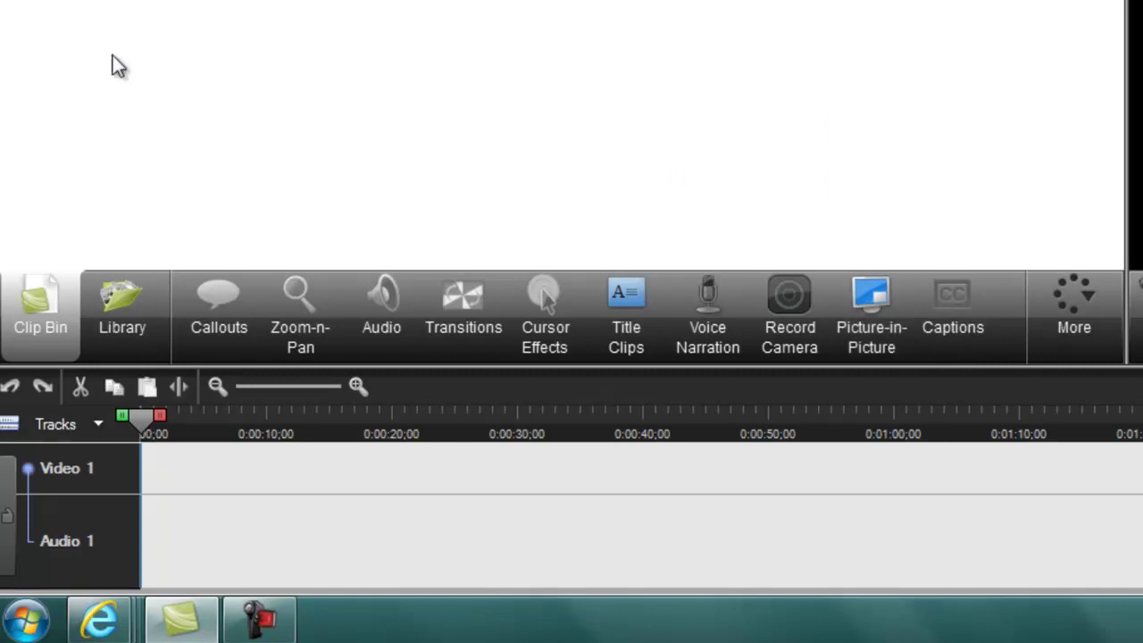
{"action": "left_click", "coordinate": [124, 317]}
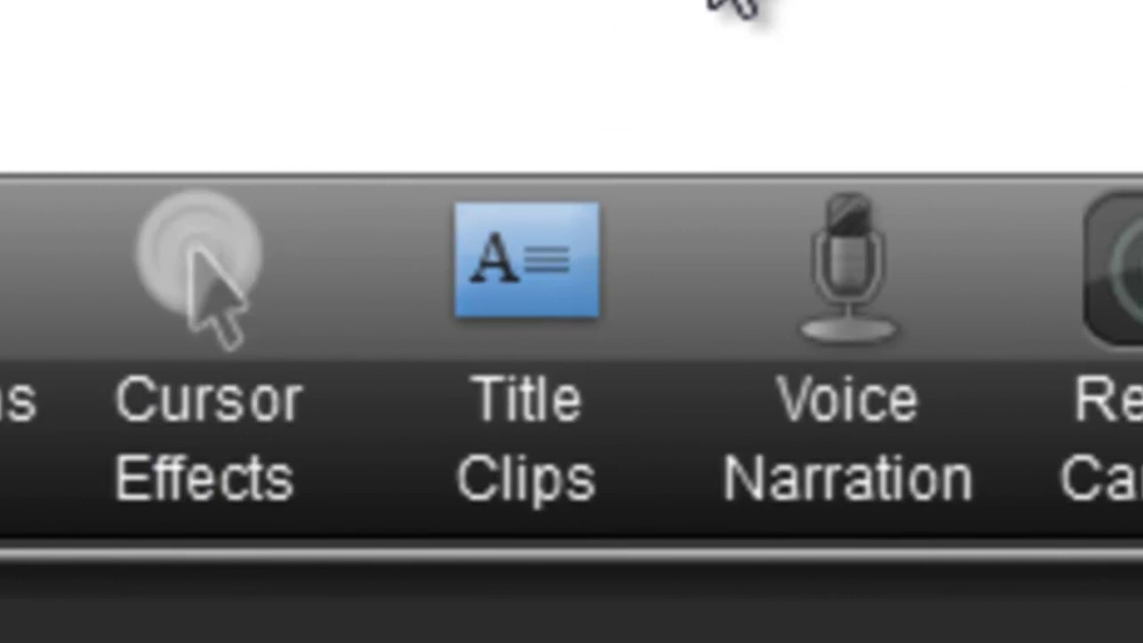
- Show the title clip options, resize the task panel, and minimise Camtasia
{"action": "left_click", "coordinate": [521, 247]}
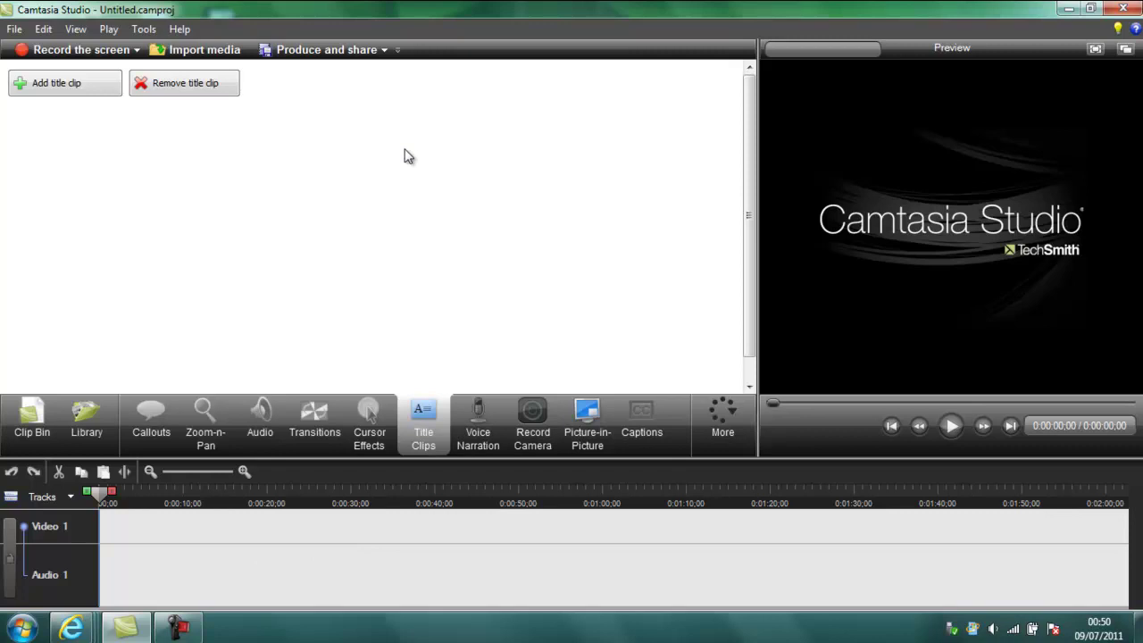
{"action": "left_click", "coordinate": [1088, 8]}
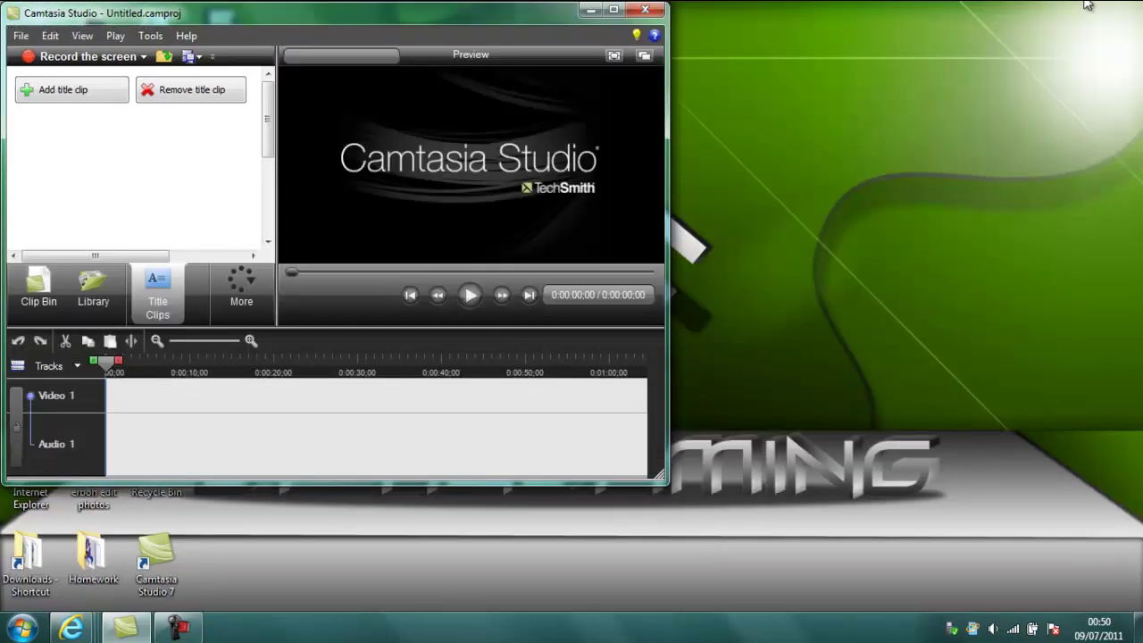
{"action": "left_click", "coordinate": [618, 9]}
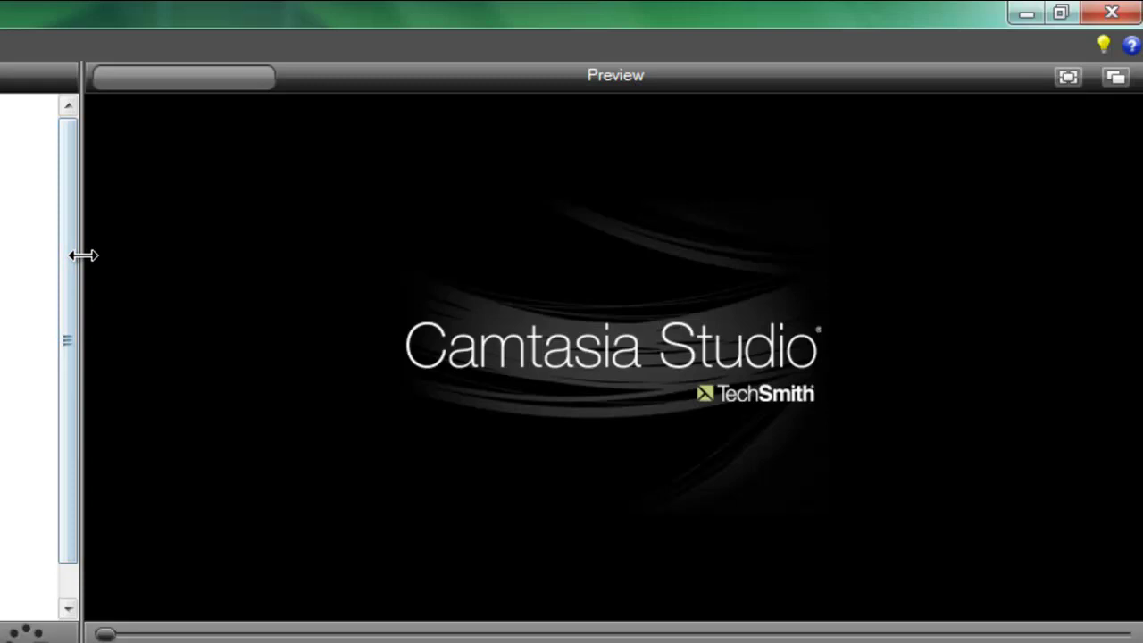
{"action": "left_click_drag", "start_coordinate": [78, 268], "coordinate": [611, 200]}
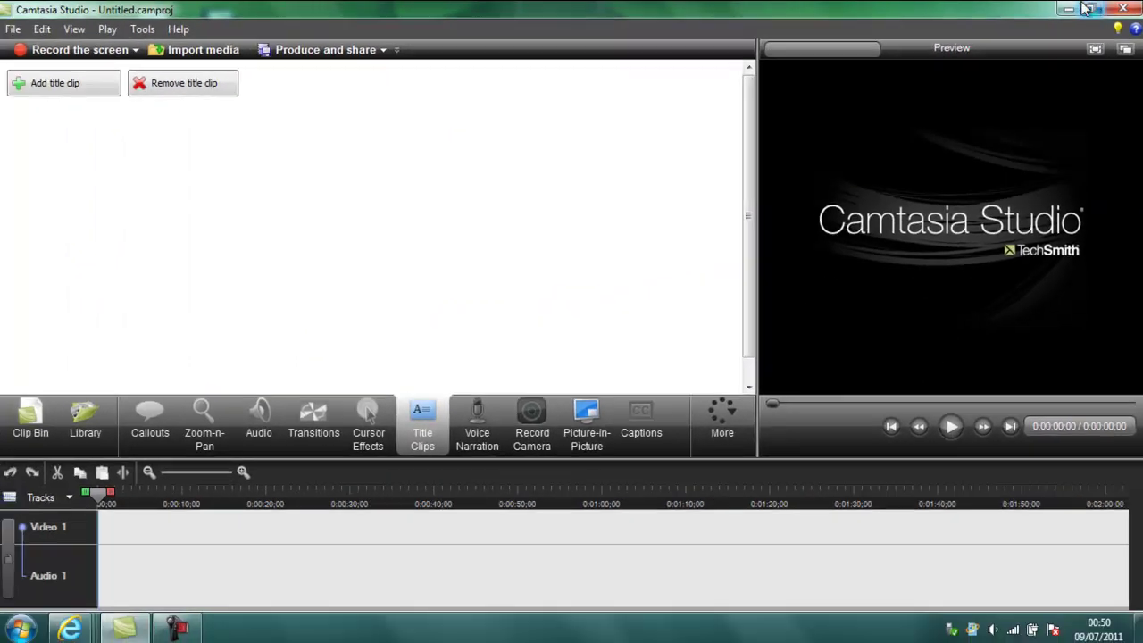
{"action": "left_click", "coordinate": [1078, 7]}
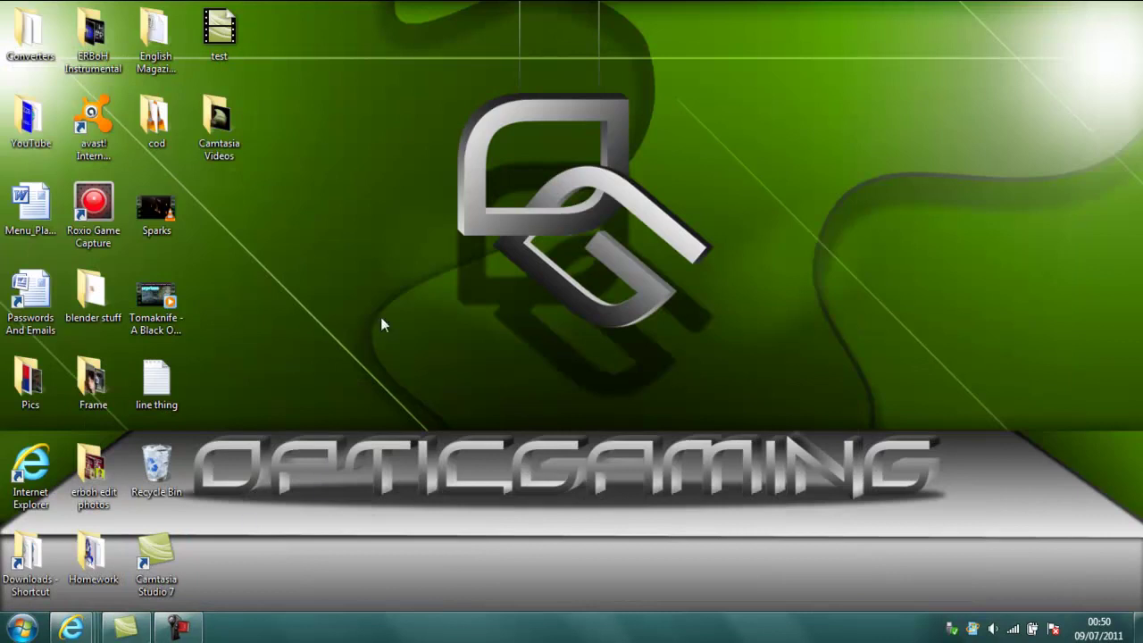
{"action": "left_click", "coordinate": [219, 31]}
{"action": "right_click", "coordinate": [219, 31]}
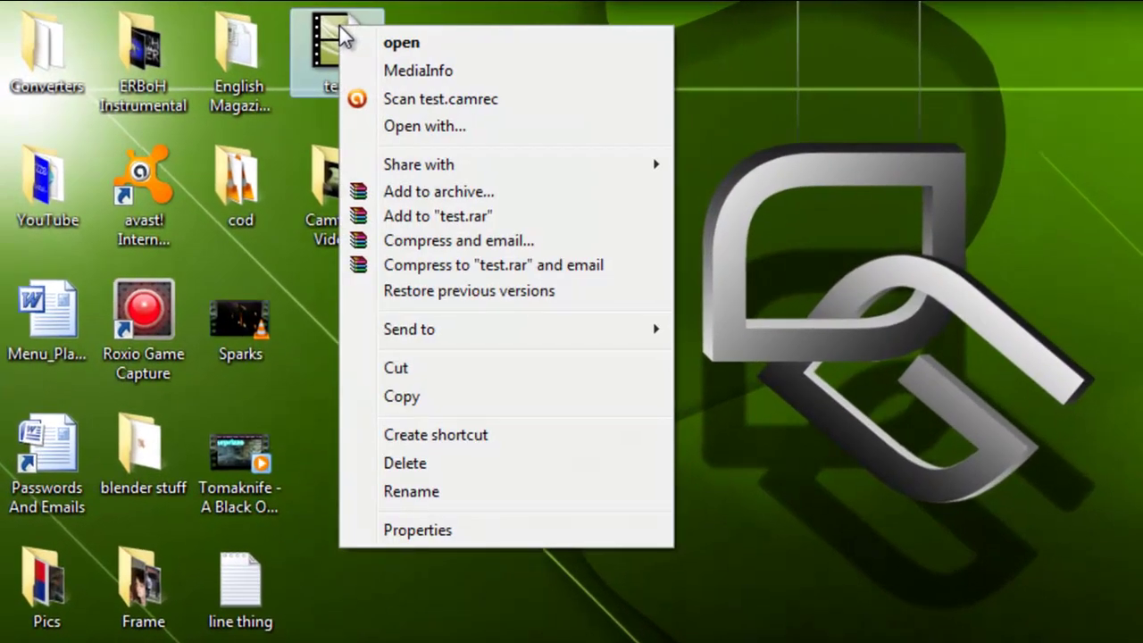
{"action": "left_click", "coordinate": [920, 134]}
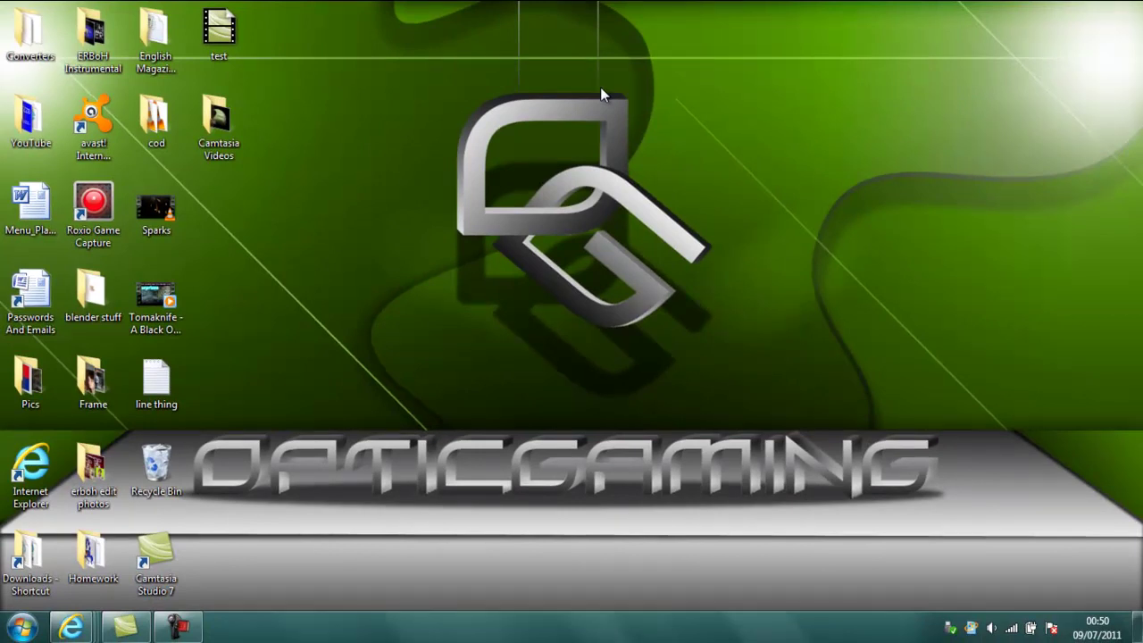
{"action": "double_click", "coordinate": [152, 570]}
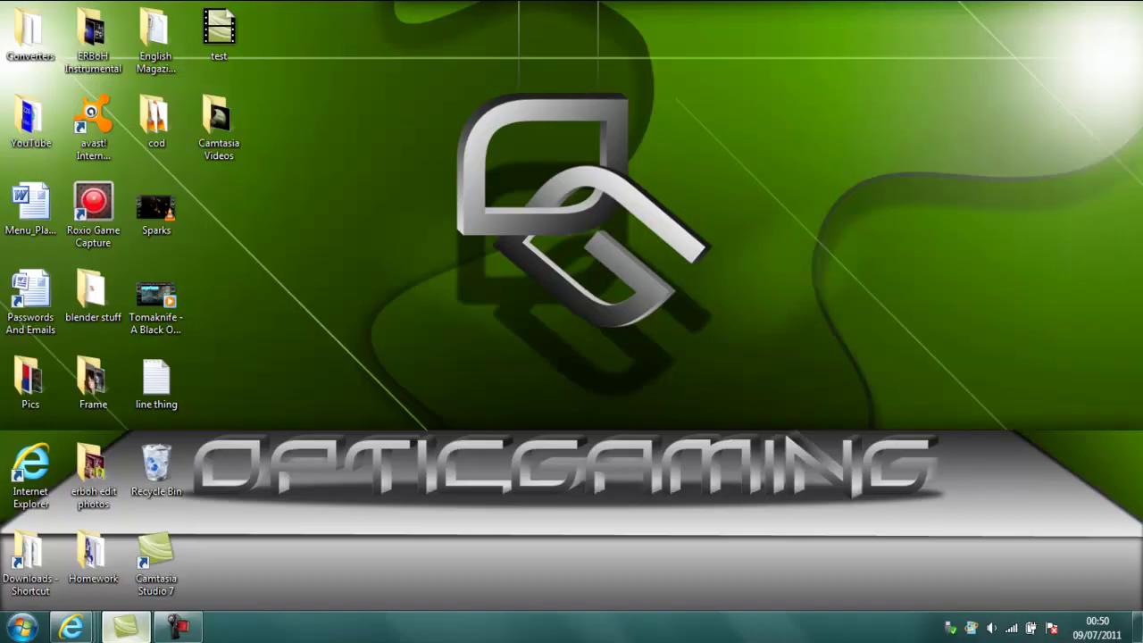
{"action": "left_click", "coordinate": [125, 625]}
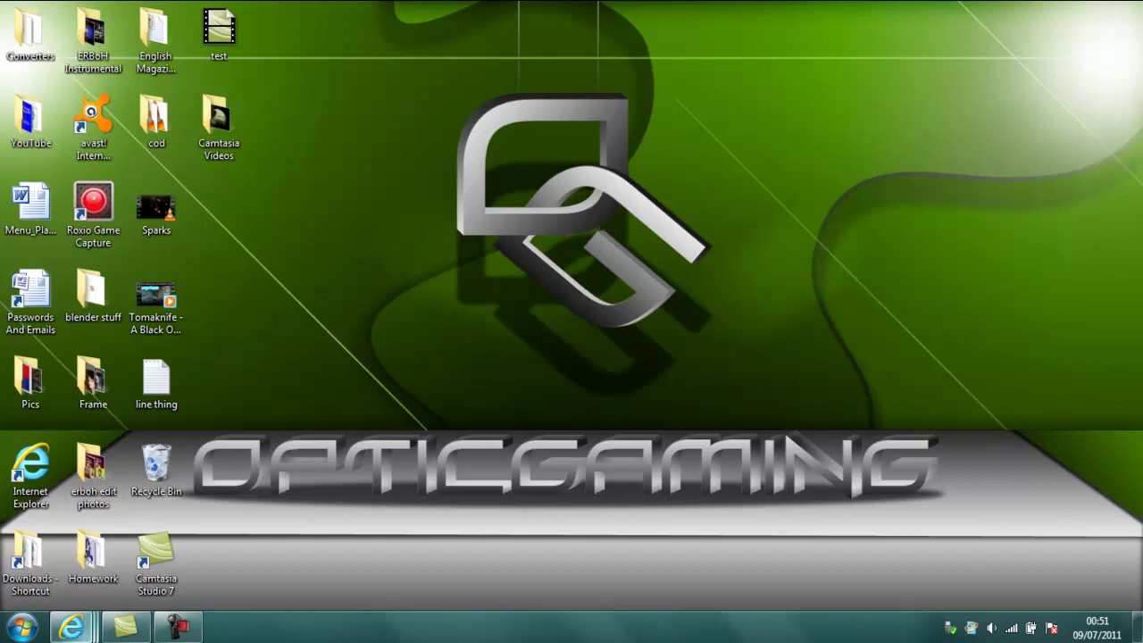
{"action": "left_click", "coordinate": [125, 625]}
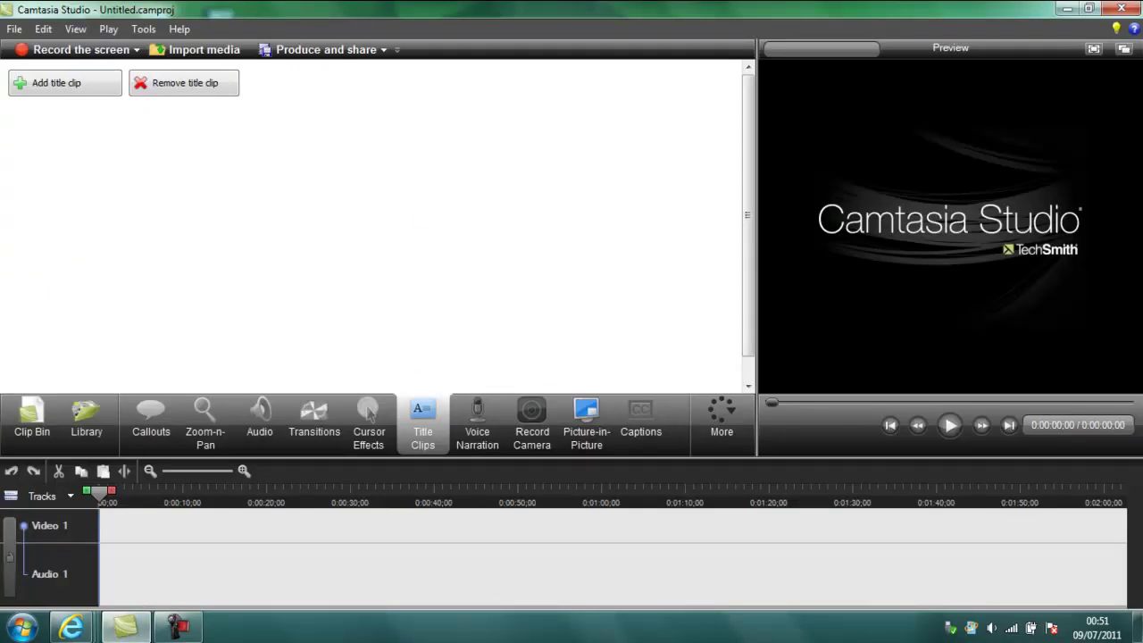
{"action": "left_click", "coordinate": [1070, 8]}
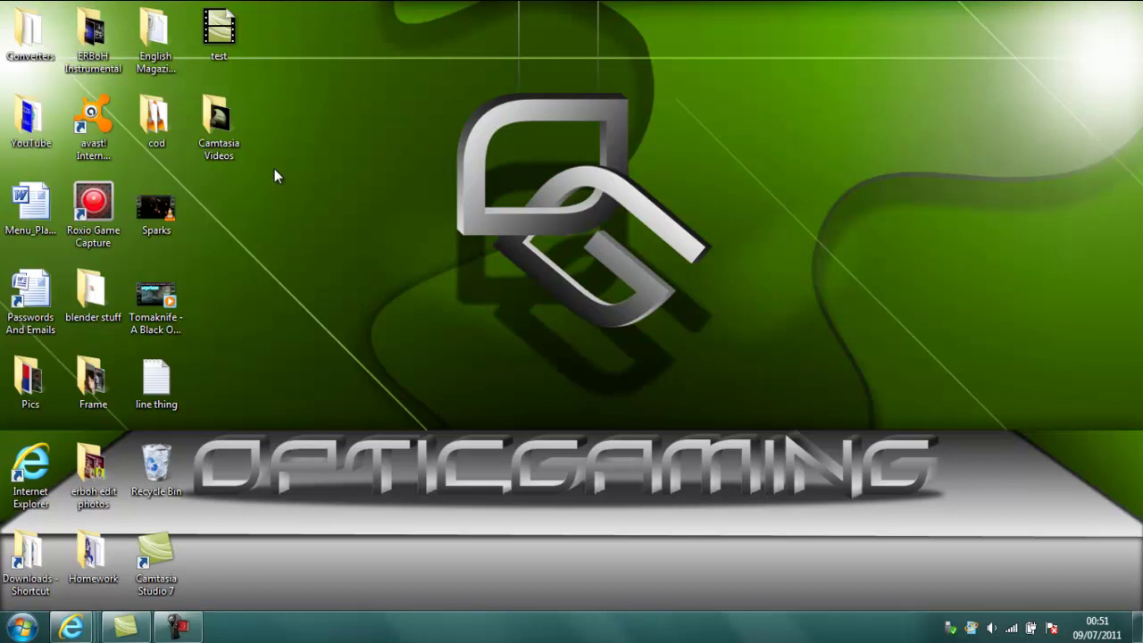
- Open Camtasia Videos, look inside Camtasia Quality Test, then open the Test folder
{"action": "double_click", "coordinate": [217, 125]}
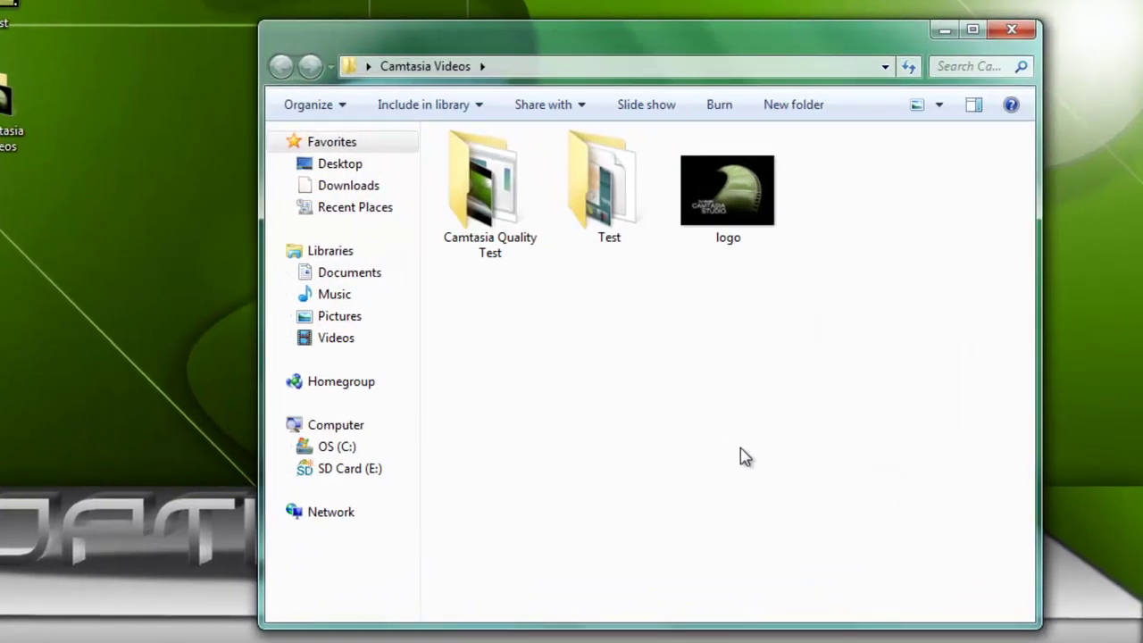
{"action": "double_click", "coordinate": [508, 223]}
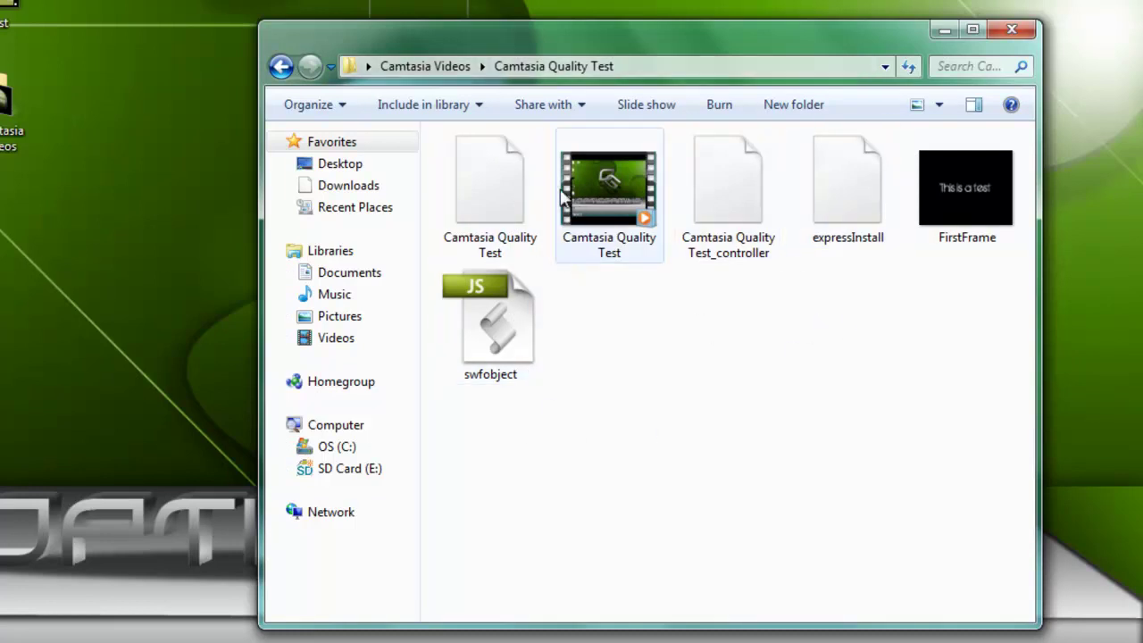
{"action": "left_click", "coordinate": [422, 67]}
{"action": "double_click", "coordinate": [580, 147]}
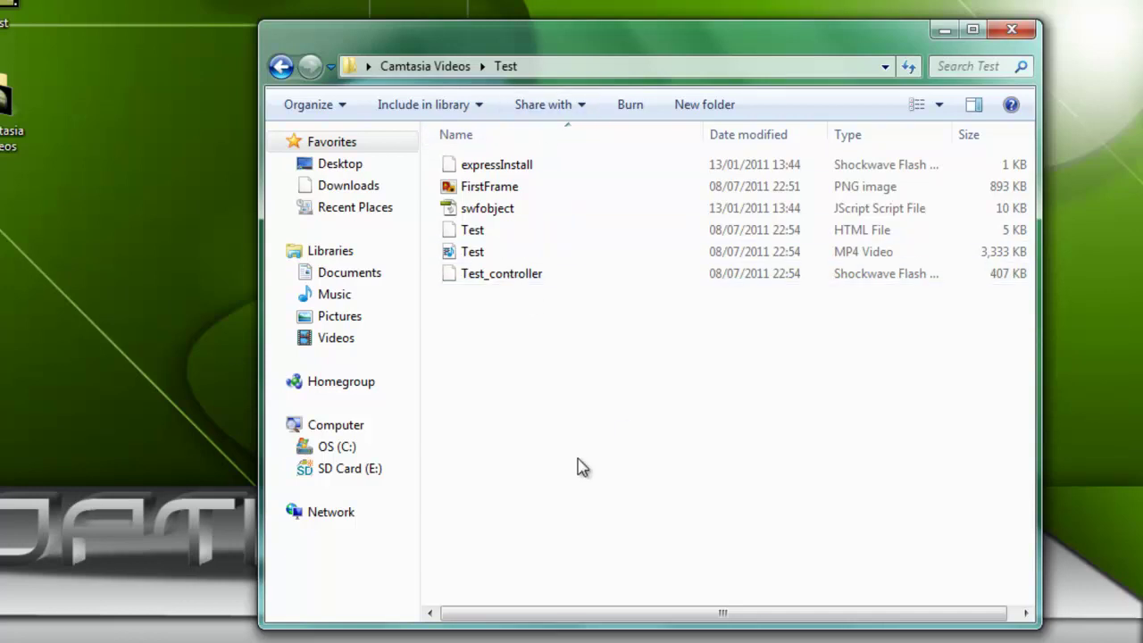
- Show the Test folder as a List, then as Extra large icons, and go back up
{"action": "right_click", "coordinate": [563, 392]}
{"action": "mouse_move", "coordinate": [690, 405]}
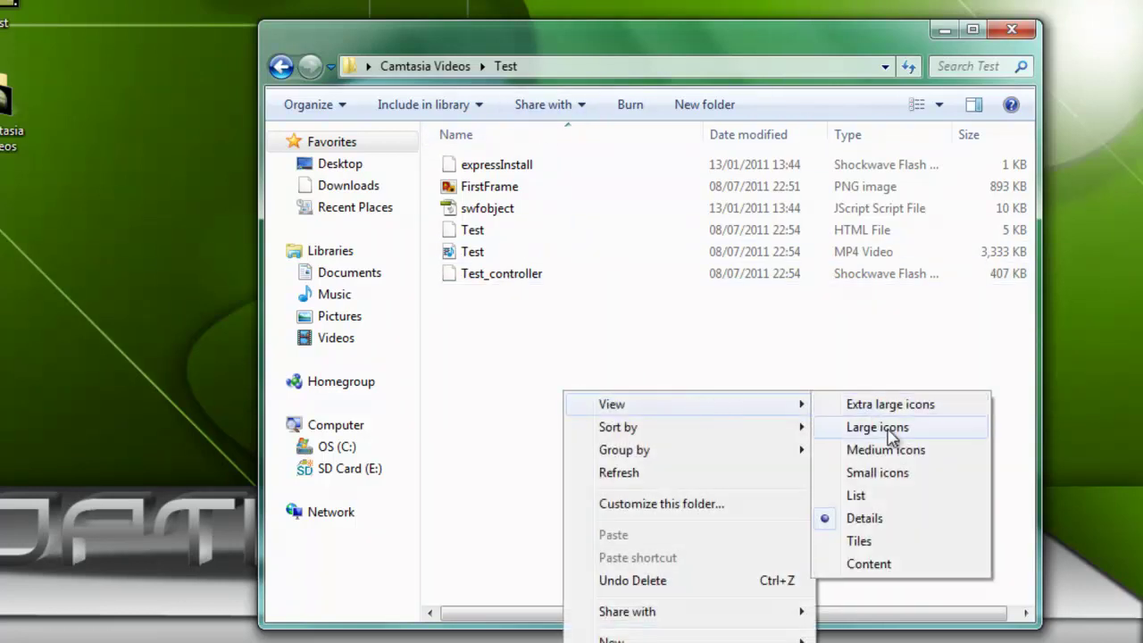
{"action": "left_click", "coordinate": [887, 497]}
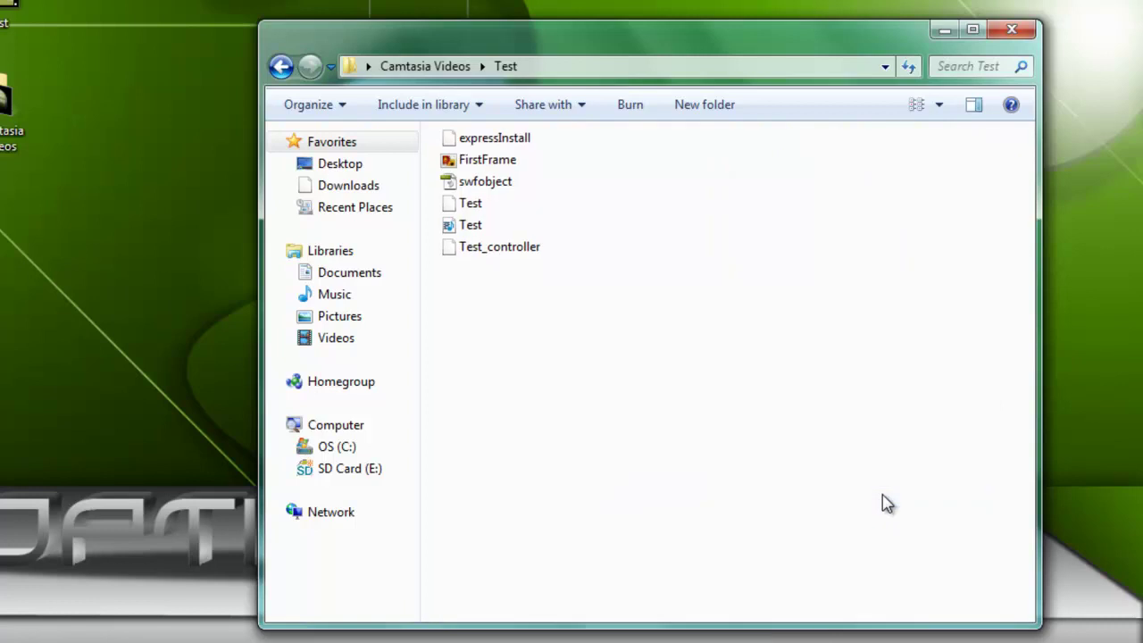
{"action": "right_click", "coordinate": [678, 420]}
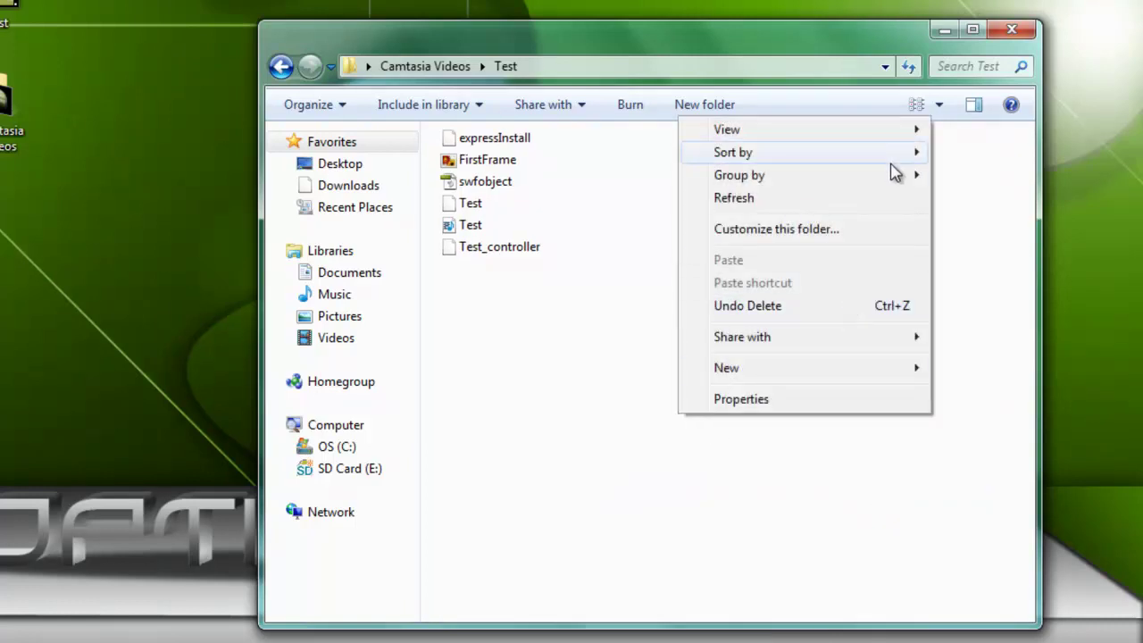
{"action": "mouse_move", "coordinate": [727, 130]}
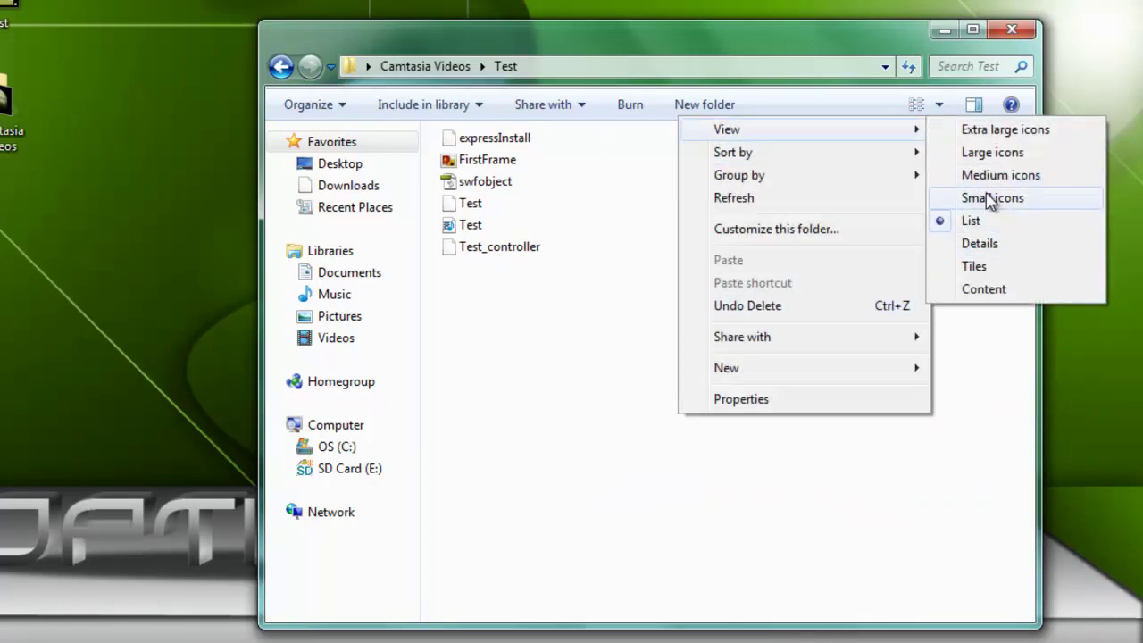
{"action": "left_click", "coordinate": [988, 132]}
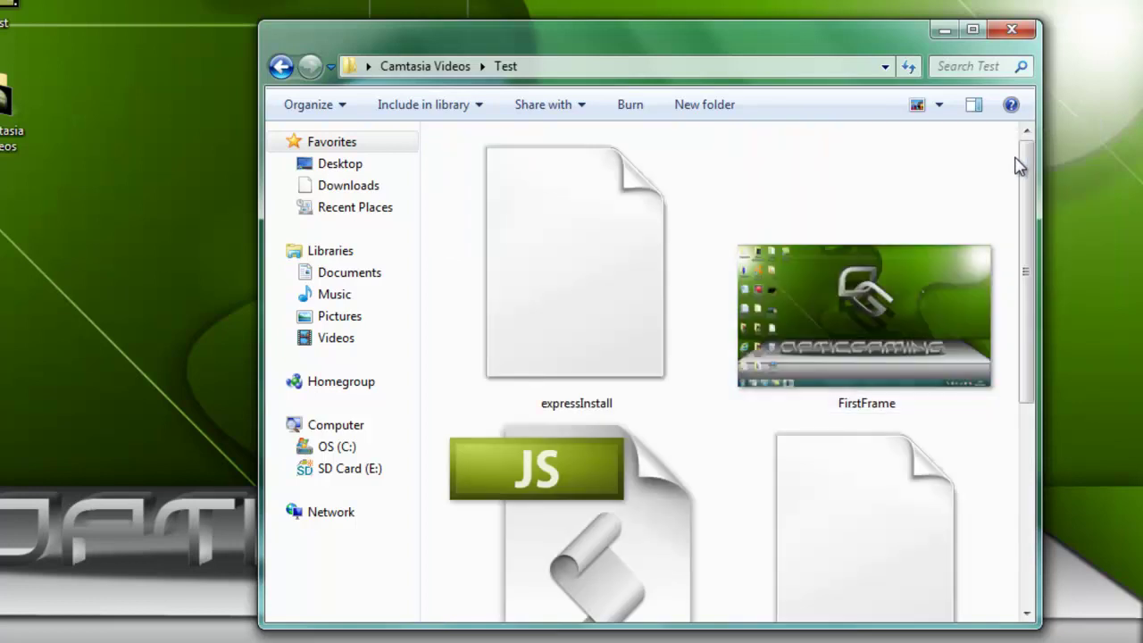
{"action": "left_click_drag", "start_coordinate": [1026, 178], "coordinate": [1056, 407]}
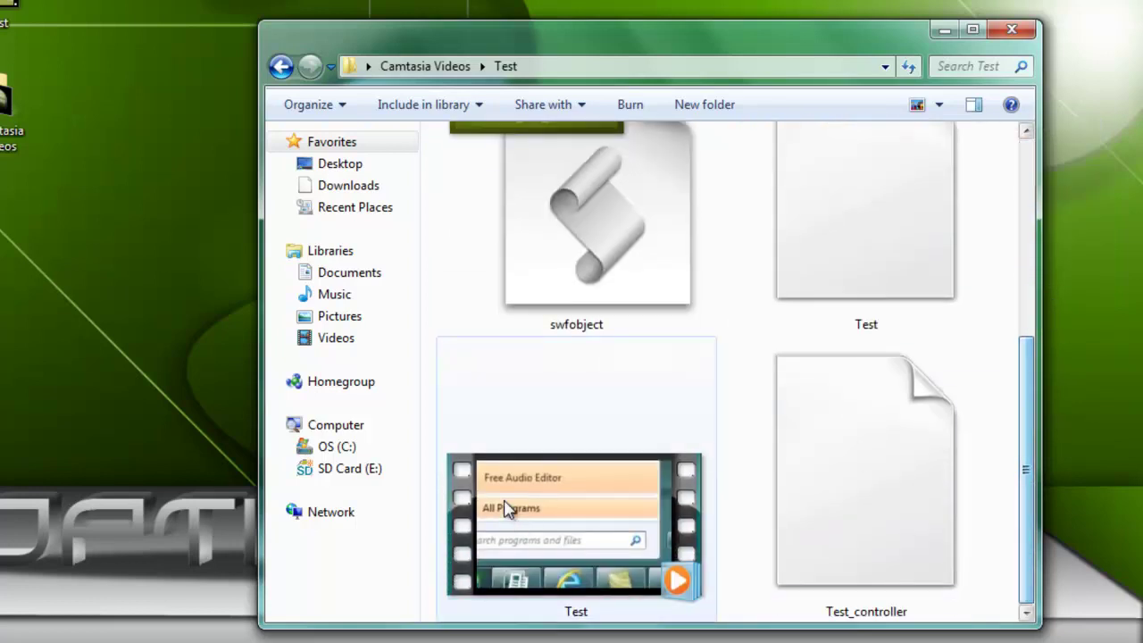
{"action": "left_click", "coordinate": [425, 65]}
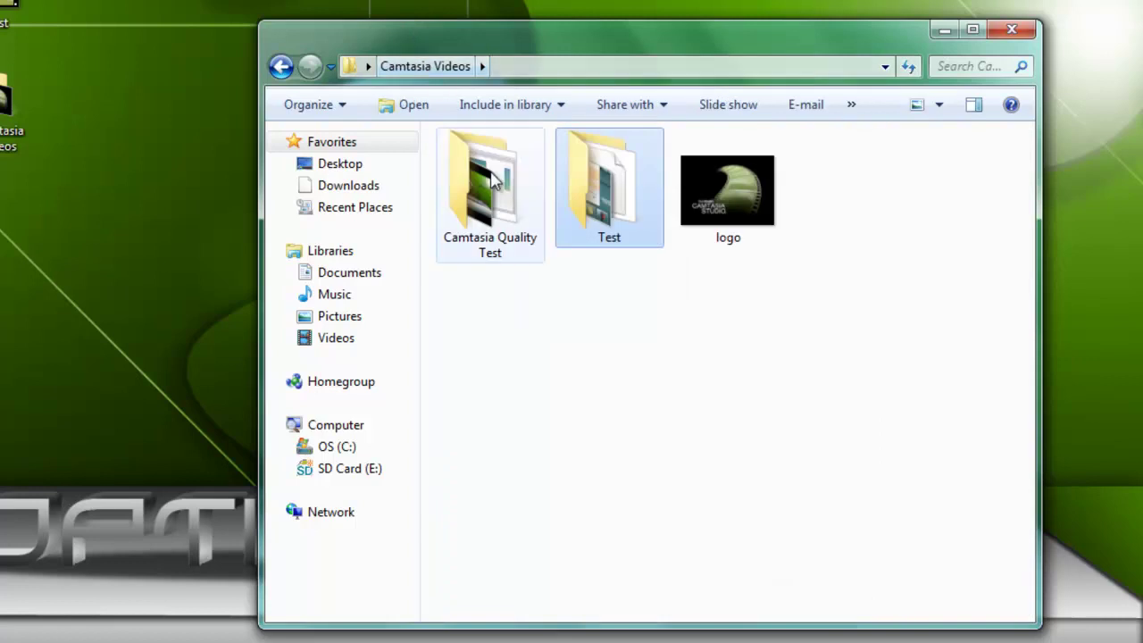
- Close the Camtasia Videos folder window
{"action": "left_click", "coordinate": [1013, 32]}
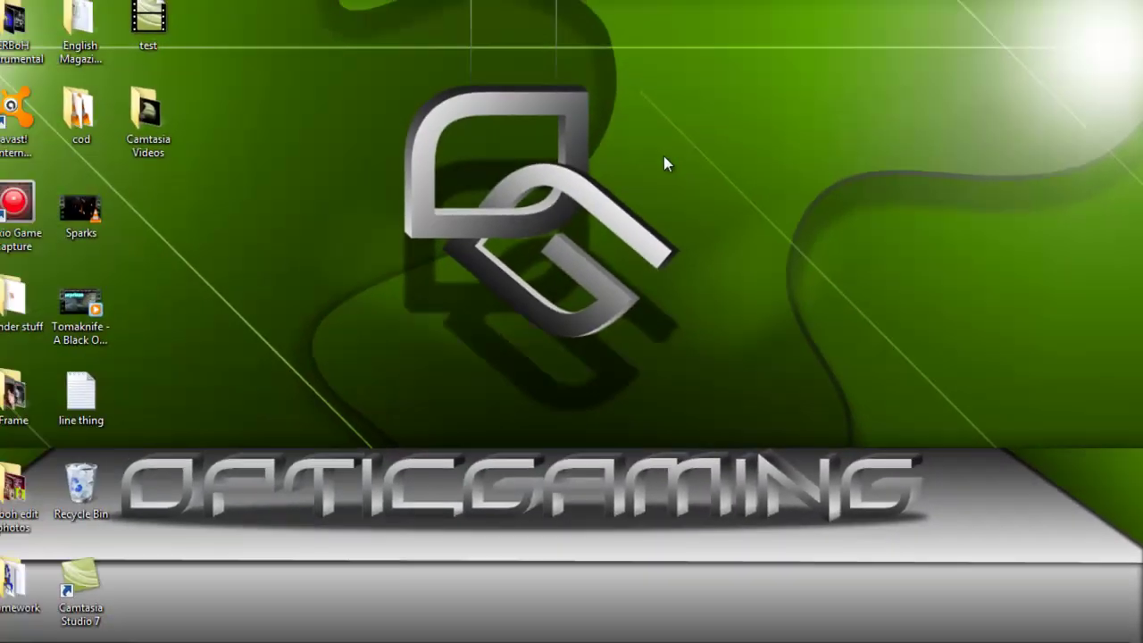